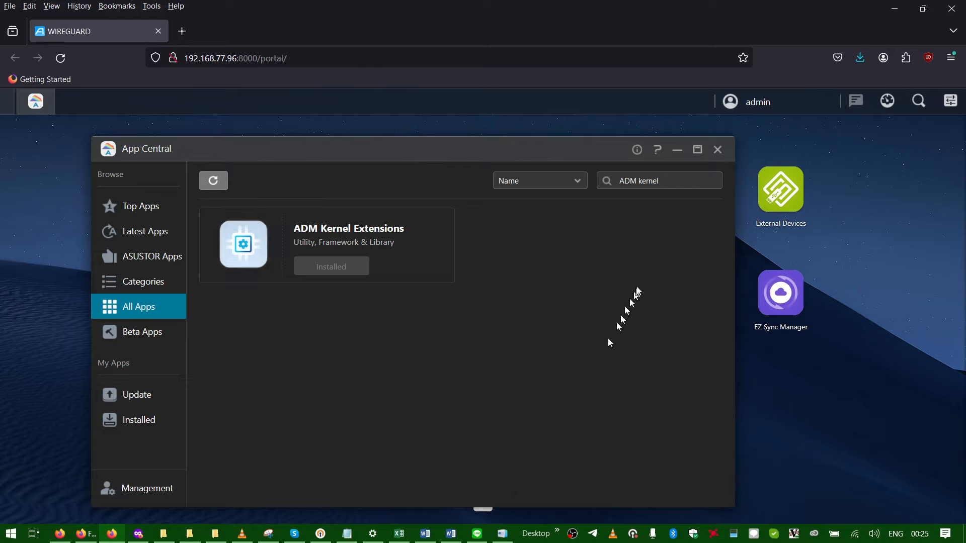
Find VPN Server in App Central and install it with port forwarding enabled, then close App Central
{"action": "left_click", "coordinate": [689, 181]}
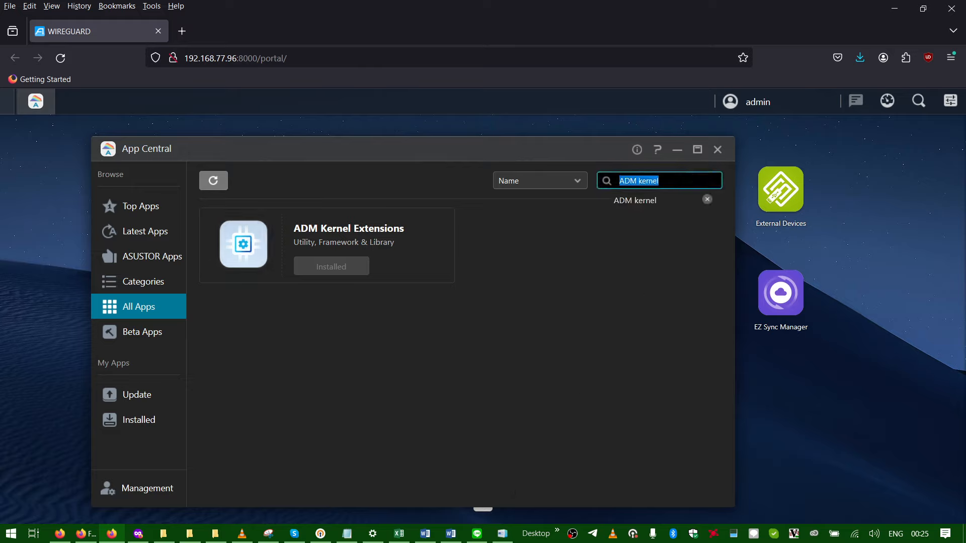
{"action": "type", "text": "VPN ser"}
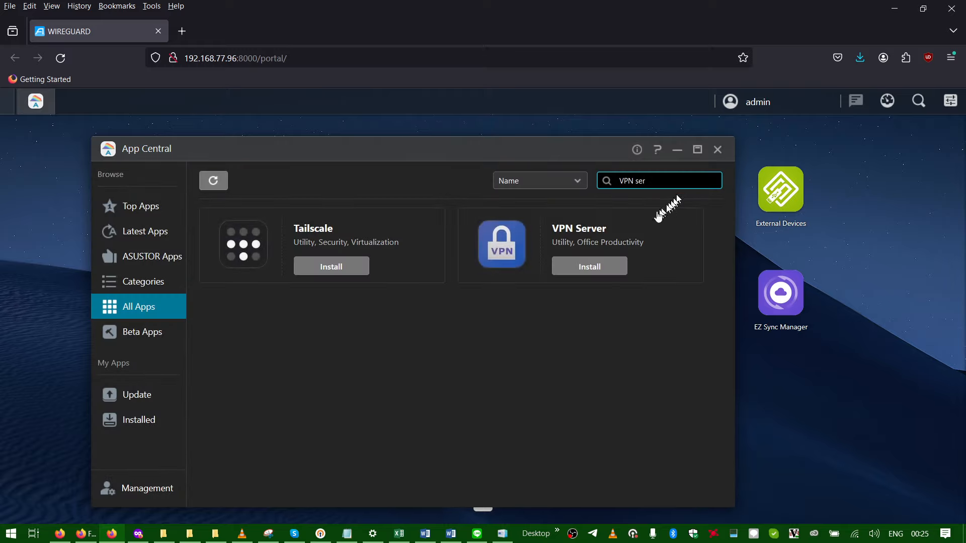
{"action": "left_click", "coordinate": [602, 267]}
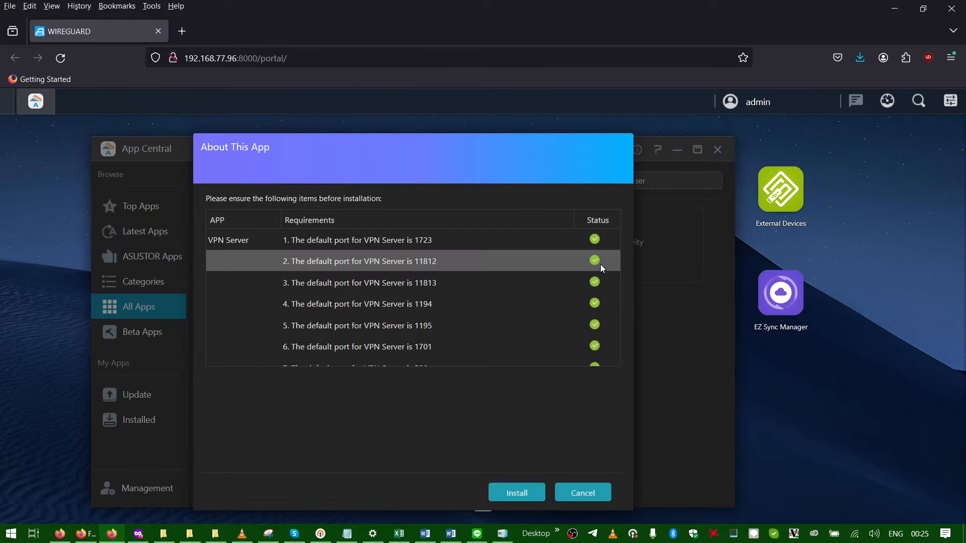
{"action": "scroll", "coordinate": [600, 264], "scroll_direction": "down", "scroll_amount": 3}
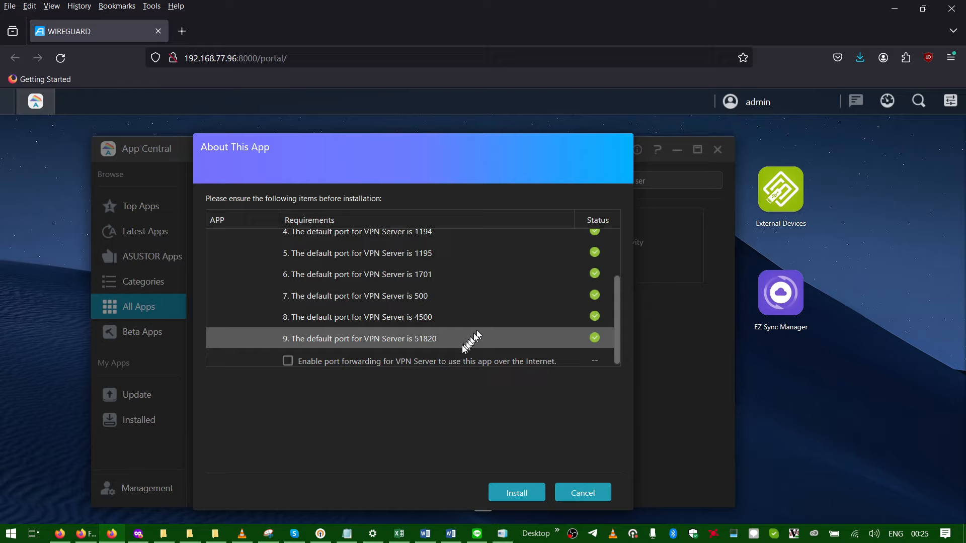
{"action": "left_click", "coordinate": [443, 358]}
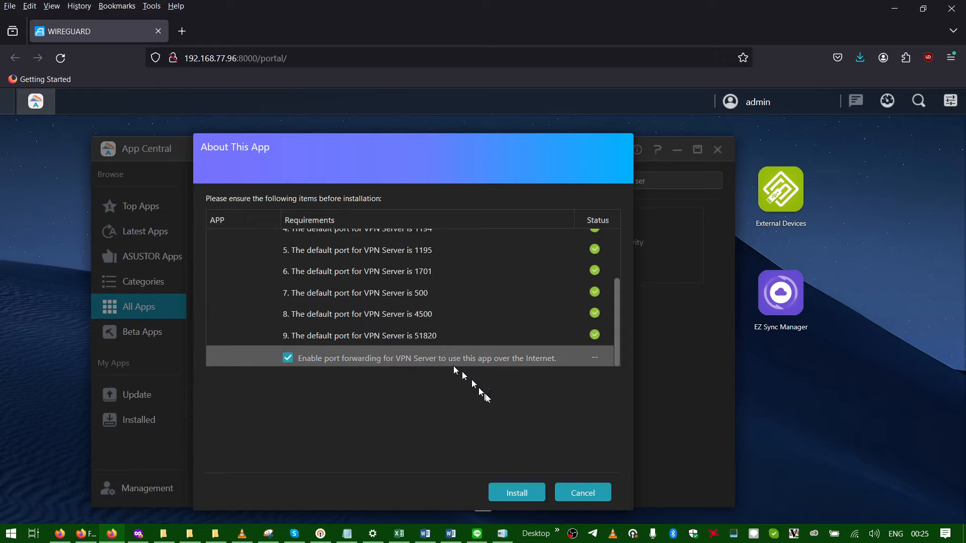
{"action": "left_click", "coordinate": [524, 493]}
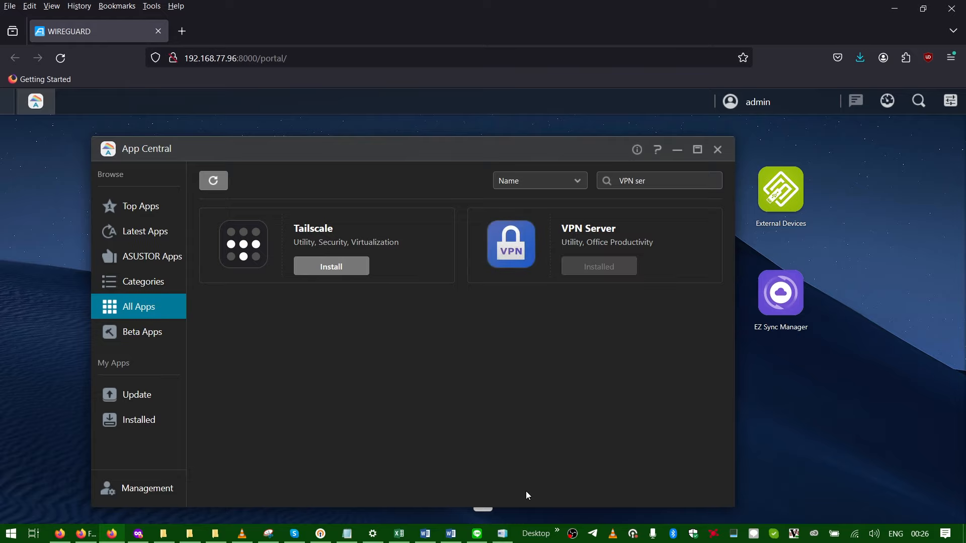
{"action": "left_click", "coordinate": [718, 150]}
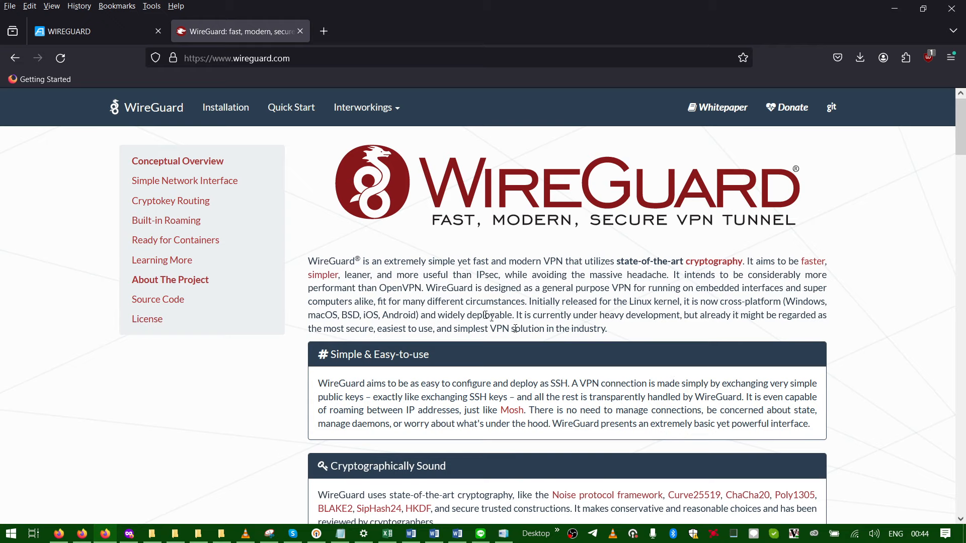
Download the WireGuard Windows installer from wireguard.com as wireguard-installer.exe and launch it
{"action": "left_click", "coordinate": [235, 123]}
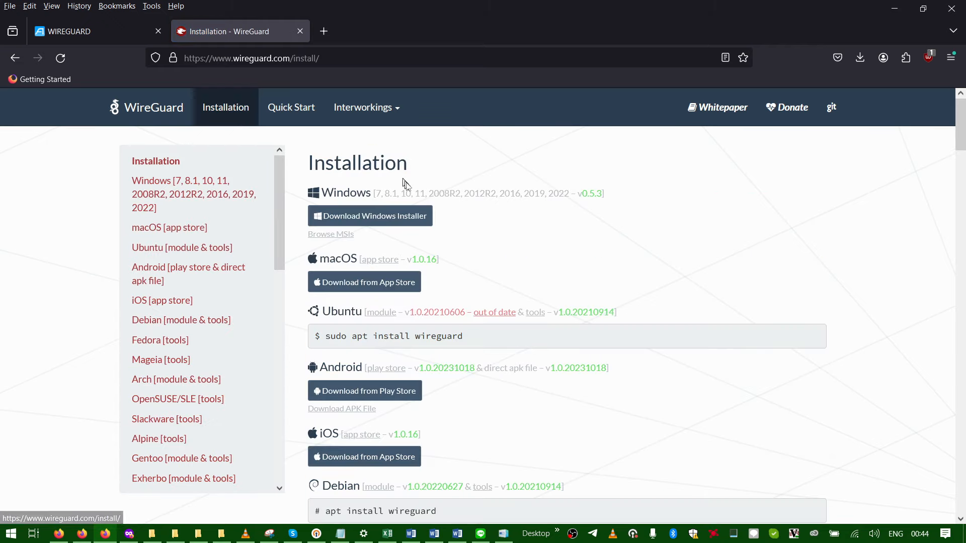
{"action": "left_click", "coordinate": [417, 222]}
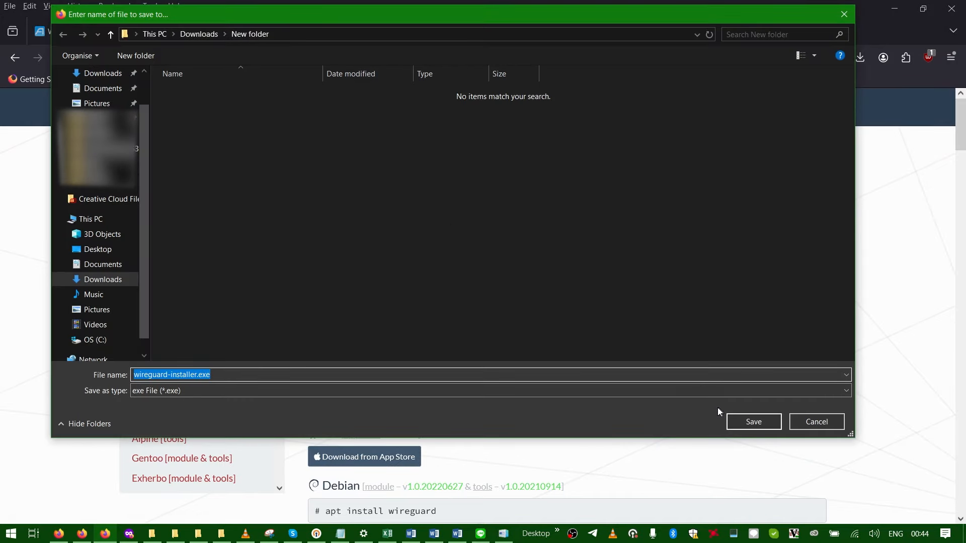
{"action": "left_click", "coordinate": [736, 422]}
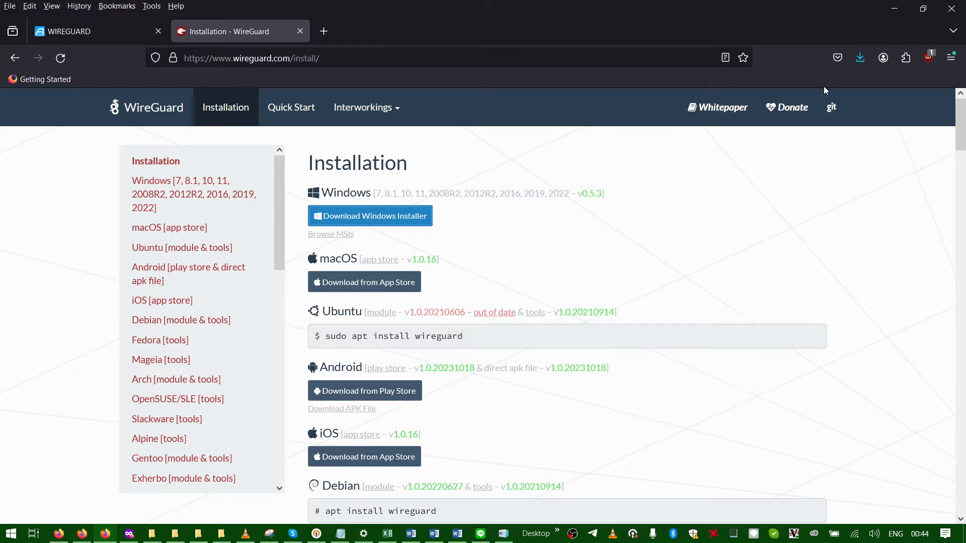
{"action": "left_click", "coordinate": [860, 57]}
{"action": "left_click", "coordinate": [714, 87]}
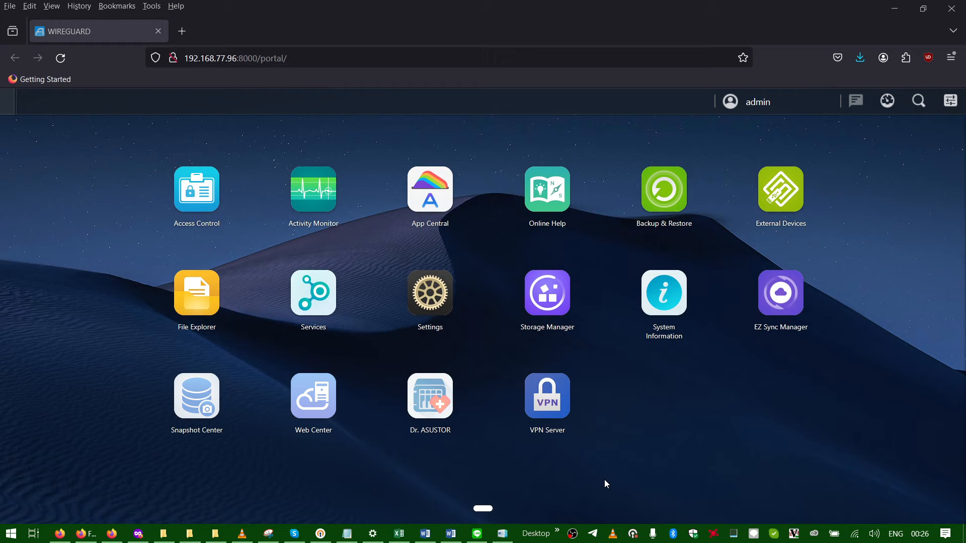
Open VPN Server on the NAS and enable the WireGuard connection
{"action": "left_click", "coordinate": [542, 408]}
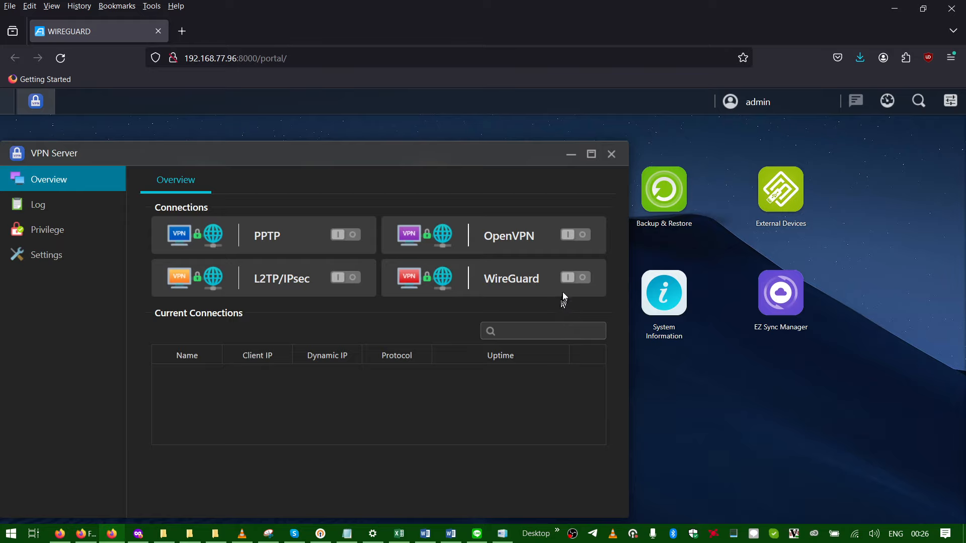
{"action": "left_click", "coordinate": [571, 278]}
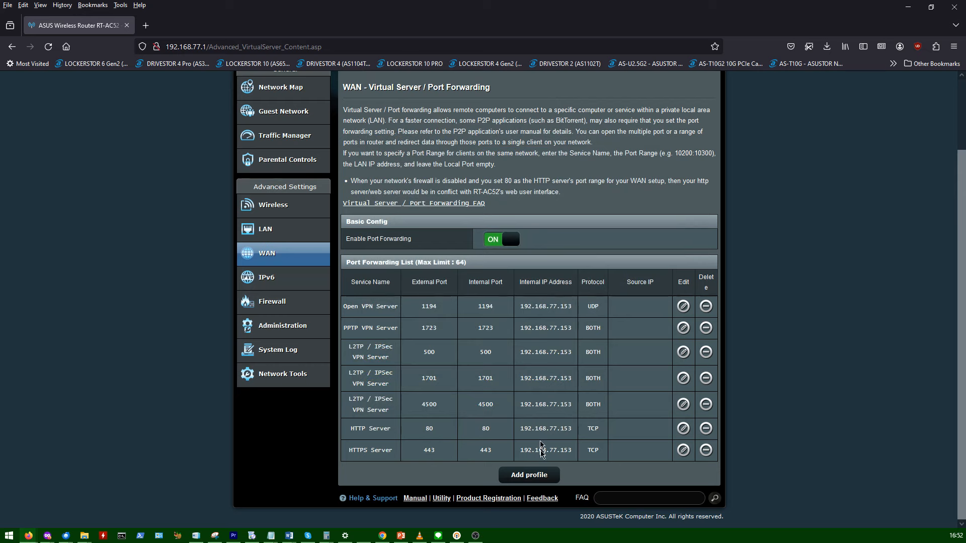
Add a port forwarding profile on the router with service name Wireguard and protocol BOTH
{"action": "left_click", "coordinate": [539, 475]}
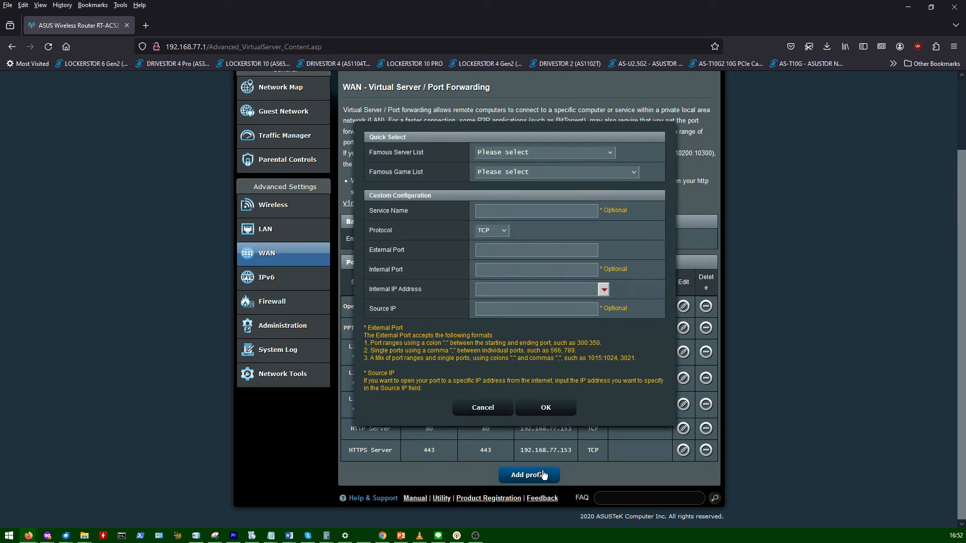
{"action": "left_click", "coordinate": [547, 216]}
{"action": "type", "text": "Wireguard"}
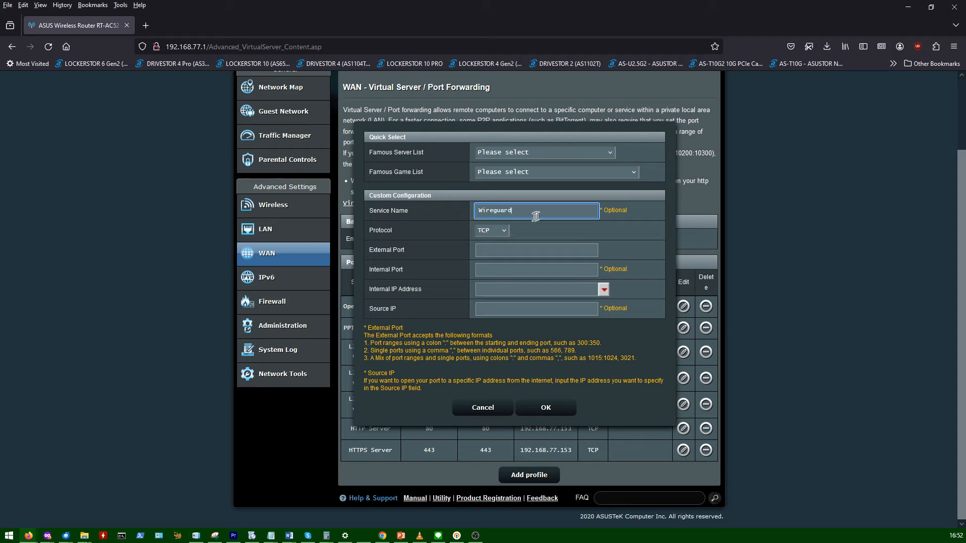
{"action": "left_click", "coordinate": [504, 231]}
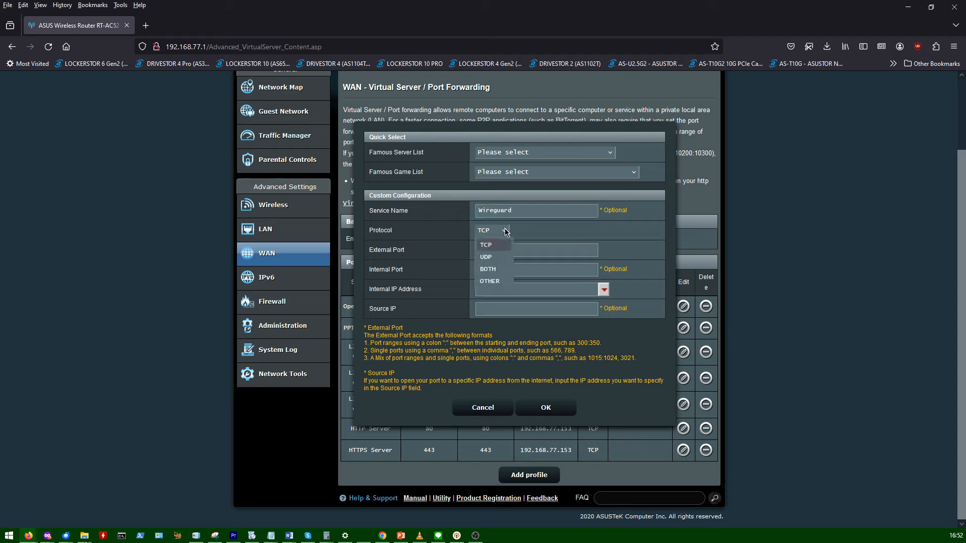
{"action": "left_click", "coordinate": [494, 269]}
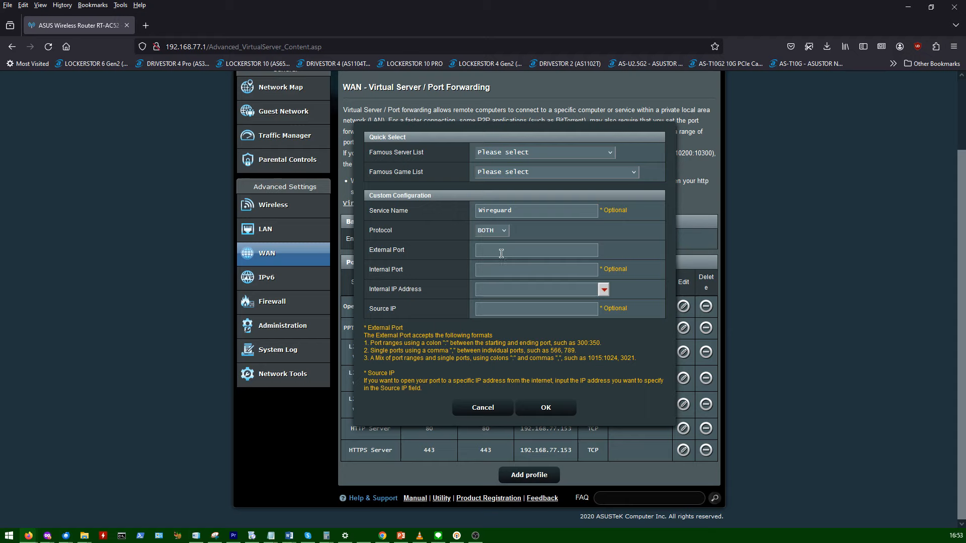
Set the profile's external and internal ports to 51820 and its internal IP to the WIREGUARD device, 192.168.77.96, and save it
{"action": "left_click", "coordinate": [502, 253]}
{"action": "type", "text": "51820"}
{"action": "key", "text": "Tab"}
{"action": "key", "text": "Tab"}
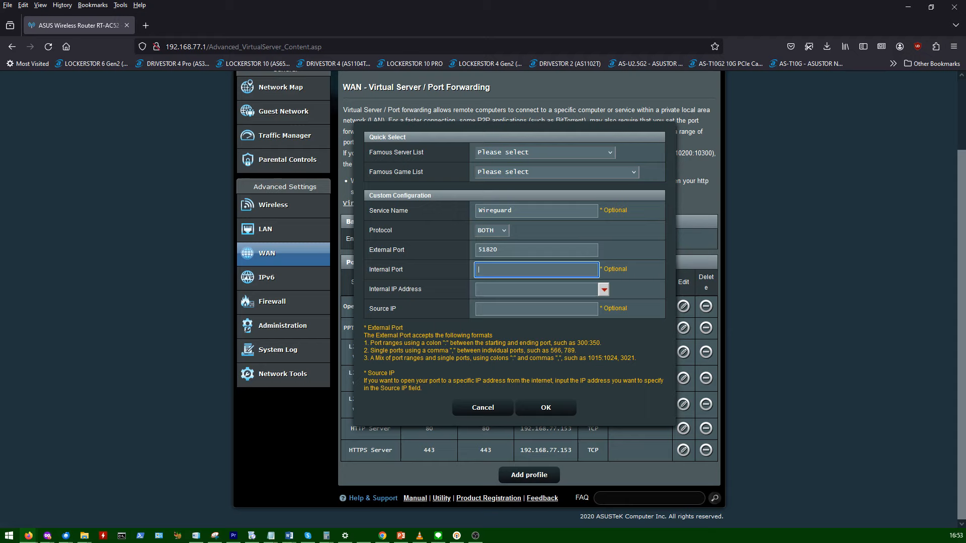
{"action": "type", "text": "51820"}
{"action": "left_click", "coordinate": [604, 291]}
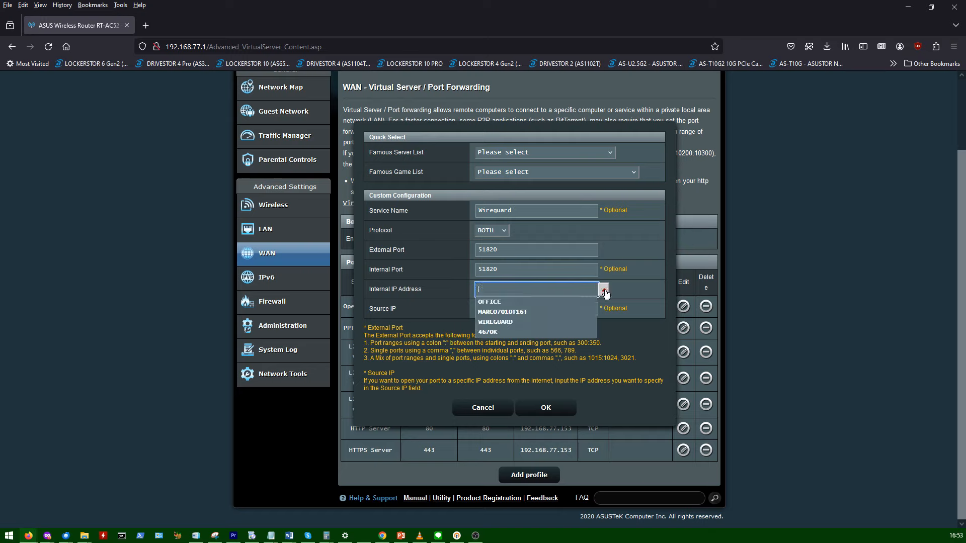
{"action": "left_click", "coordinate": [557, 321]}
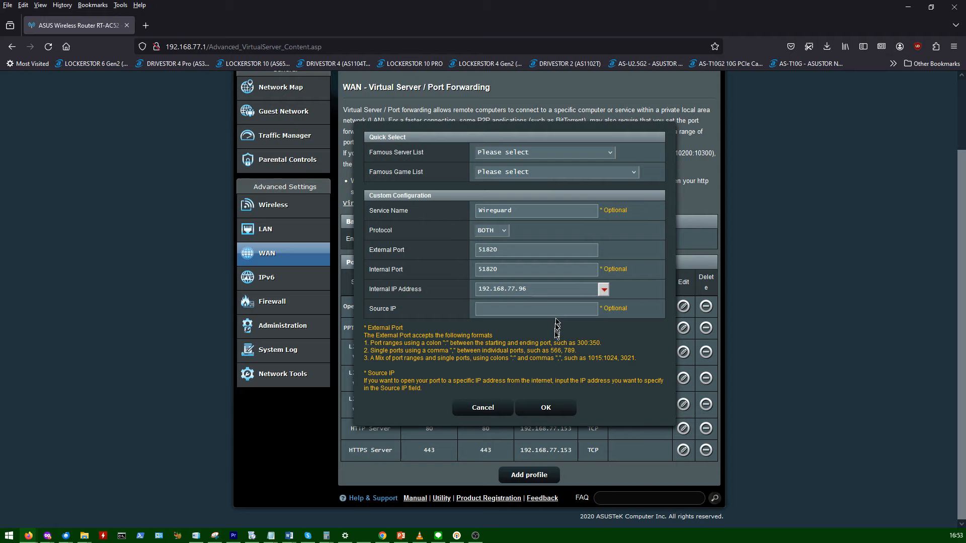
{"action": "left_click", "coordinate": [557, 412]}
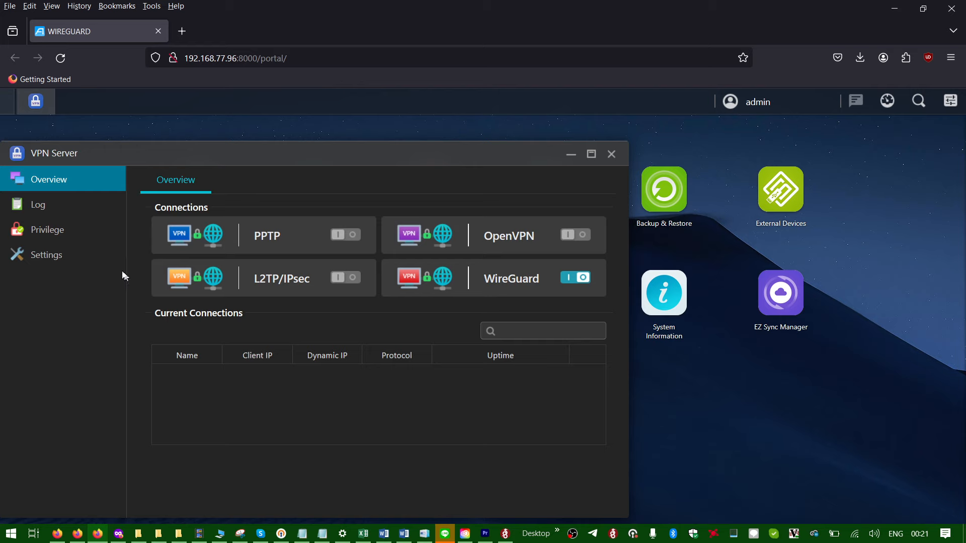
Start a new WireGuard peer in VPN Server's privilege settings and name it Test
{"action": "left_click", "coordinate": [93, 231]}
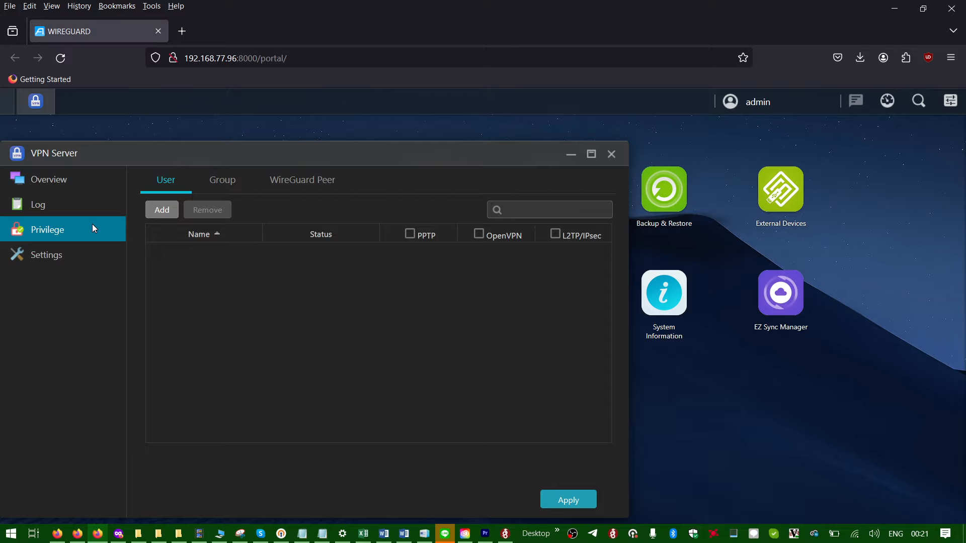
{"action": "left_click", "coordinate": [308, 174]}
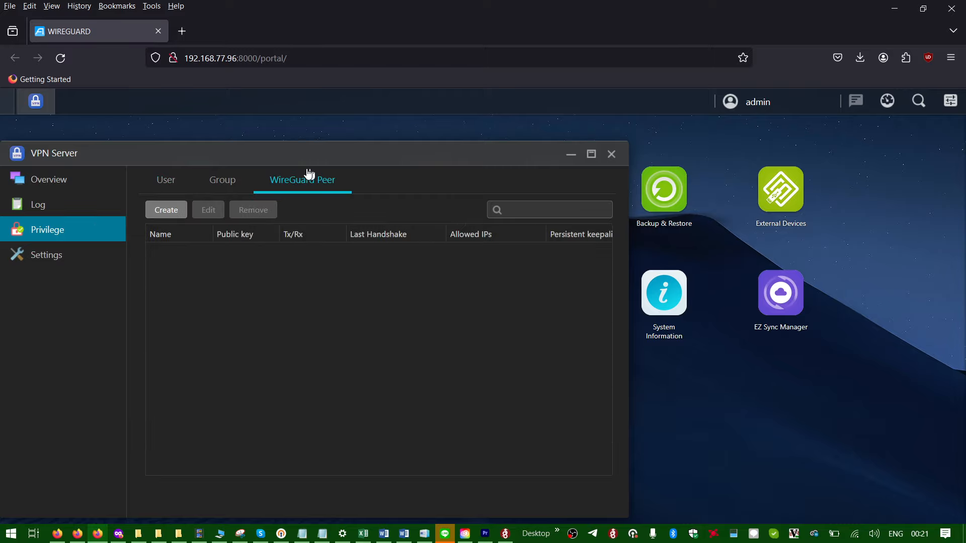
{"action": "left_click", "coordinate": [172, 209]}
{"action": "left_click", "coordinate": [267, 259]}
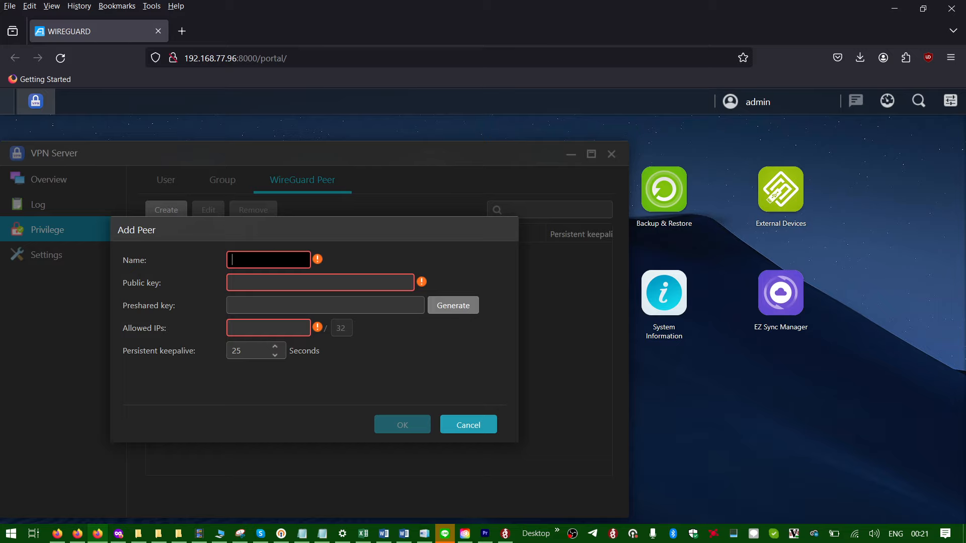
{"action": "type", "text": "Test"}
Add an empty tunnel in the WireGuard client and copy its public key into the Test peer's public key field
{"action": "left_click", "coordinate": [273, 282]}
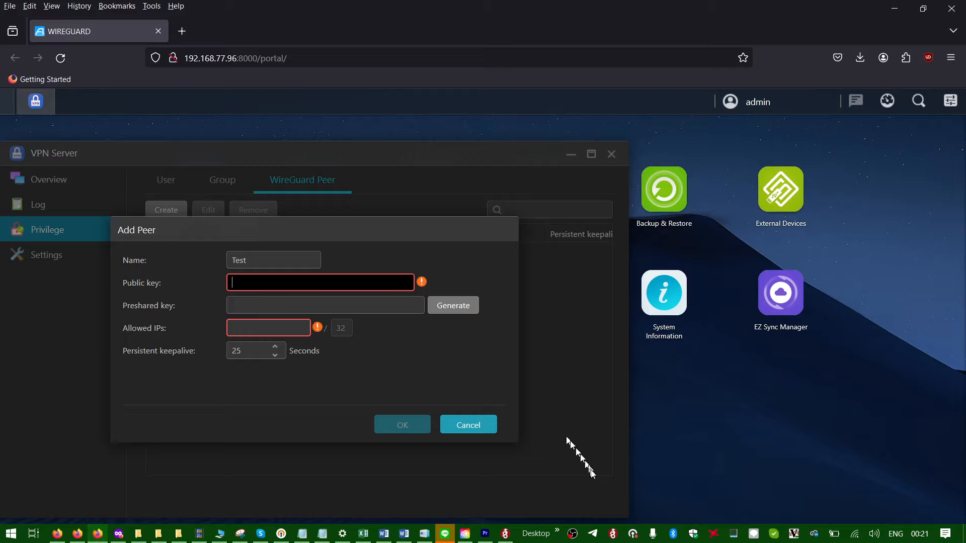
{"action": "left_click", "coordinate": [613, 534]}
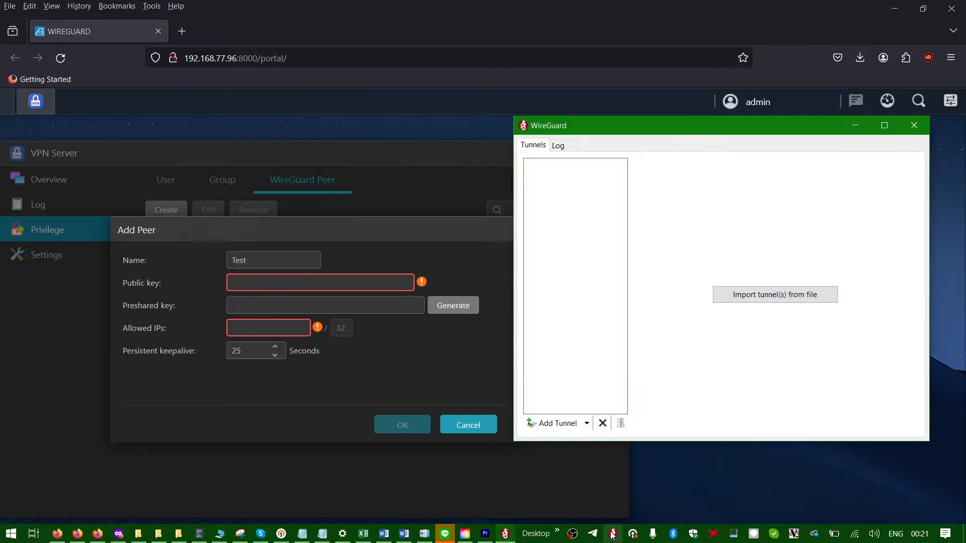
{"action": "left_click", "coordinate": [587, 424]}
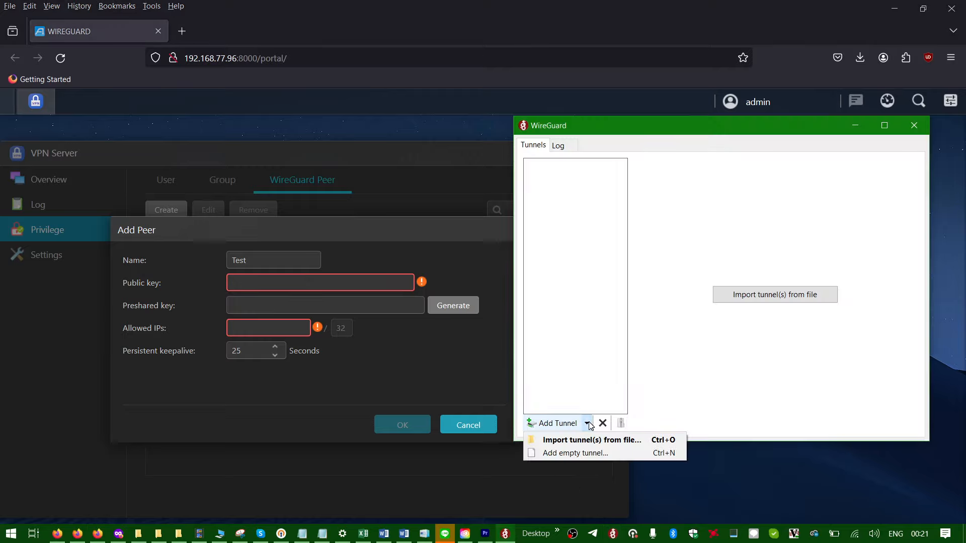
{"action": "left_click", "coordinate": [581, 454]}
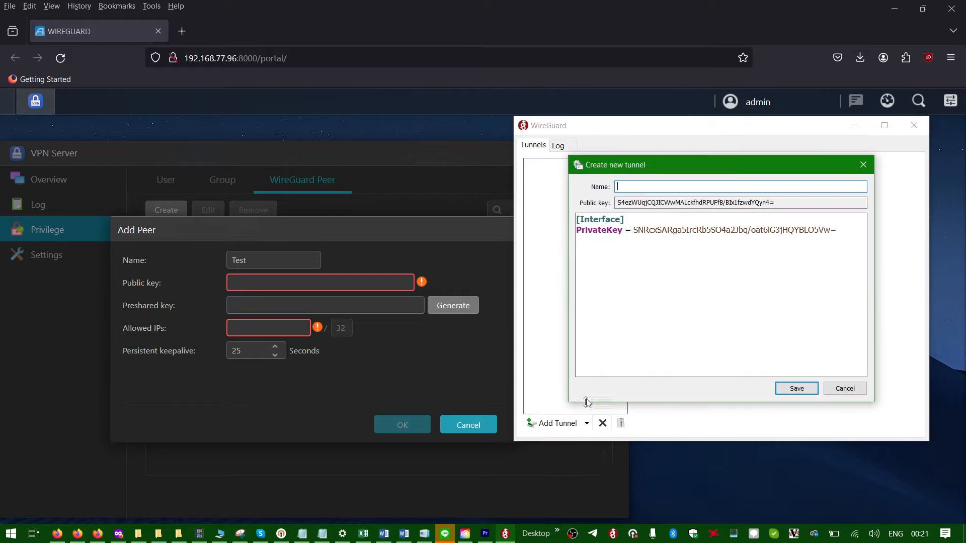
{"action": "double_click", "coordinate": [666, 200]}
{"action": "key", "text": "ctrl+c"}
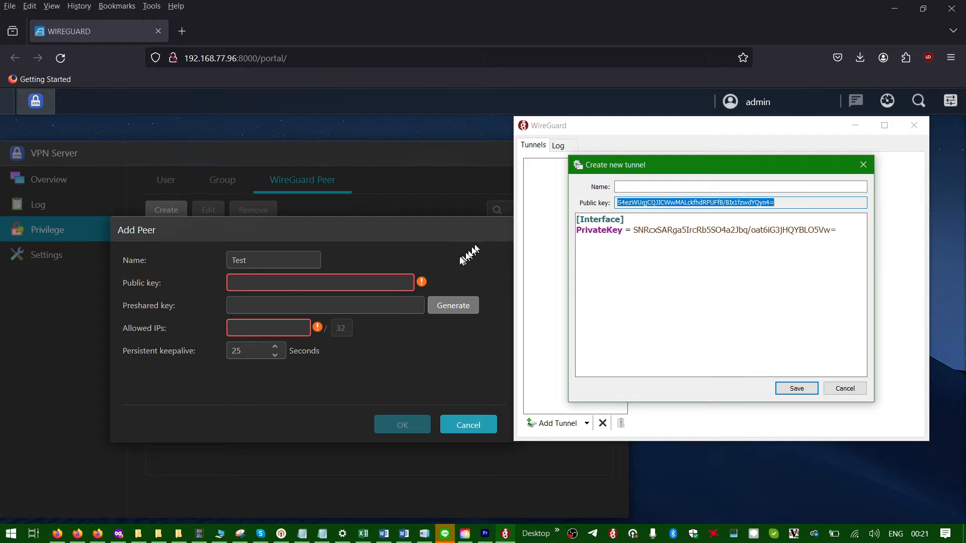
{"action": "left_click", "coordinate": [394, 277]}
{"action": "key", "text": "ctrl+v"}
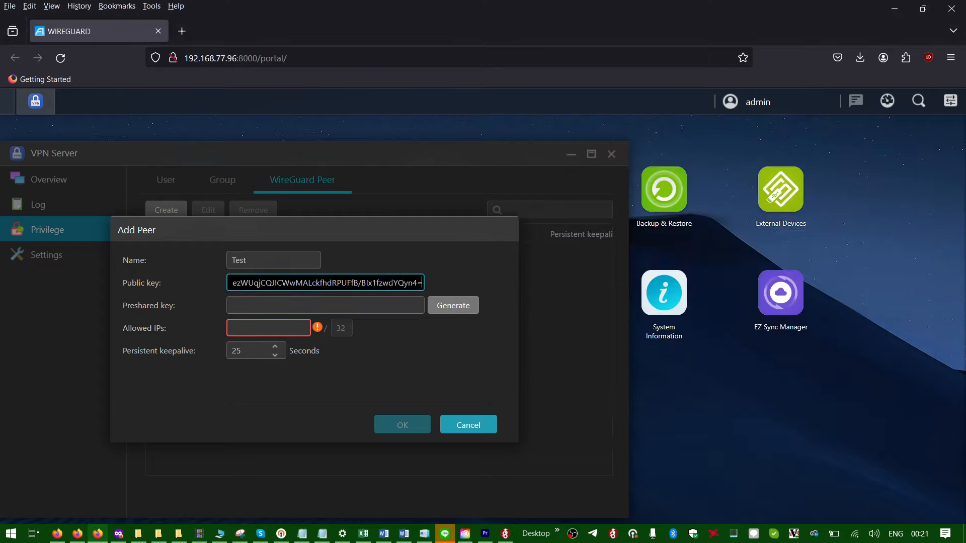
Generate a preshared key for the Test peer, set its allowed IP to 10.0.4.3, and save the peer
{"action": "left_click", "coordinate": [433, 309]}
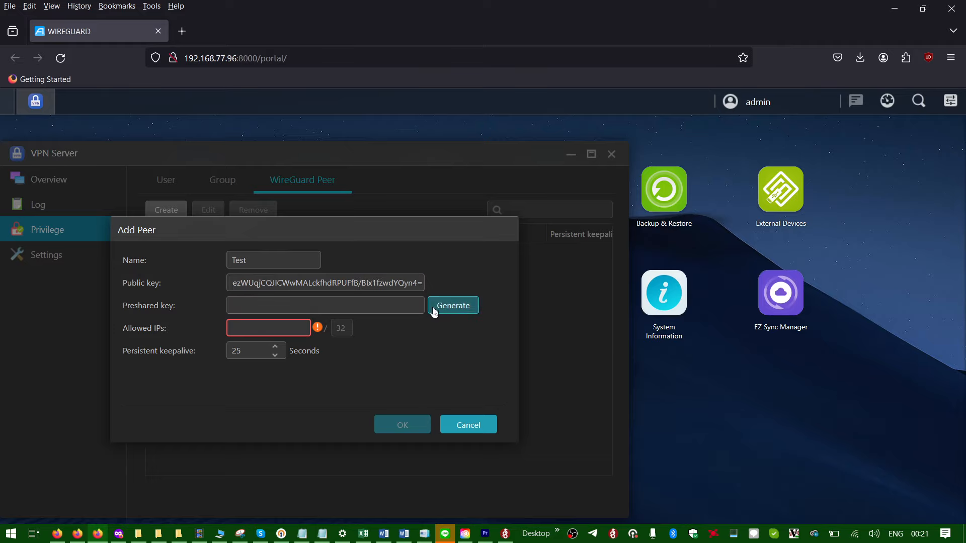
{"action": "left_click", "coordinate": [273, 327]}
{"action": "type", "text": "10"}
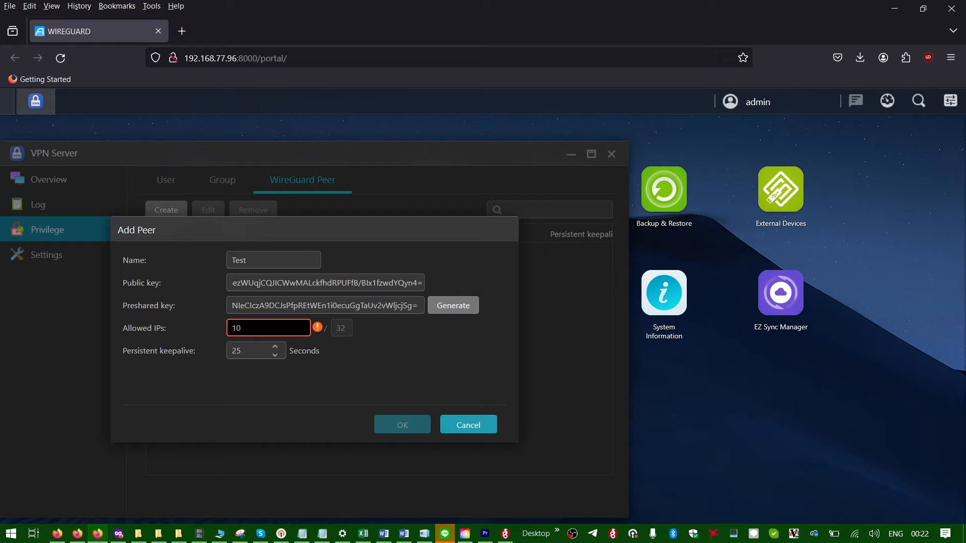
{"action": "type", "text": ".0.4.3"}
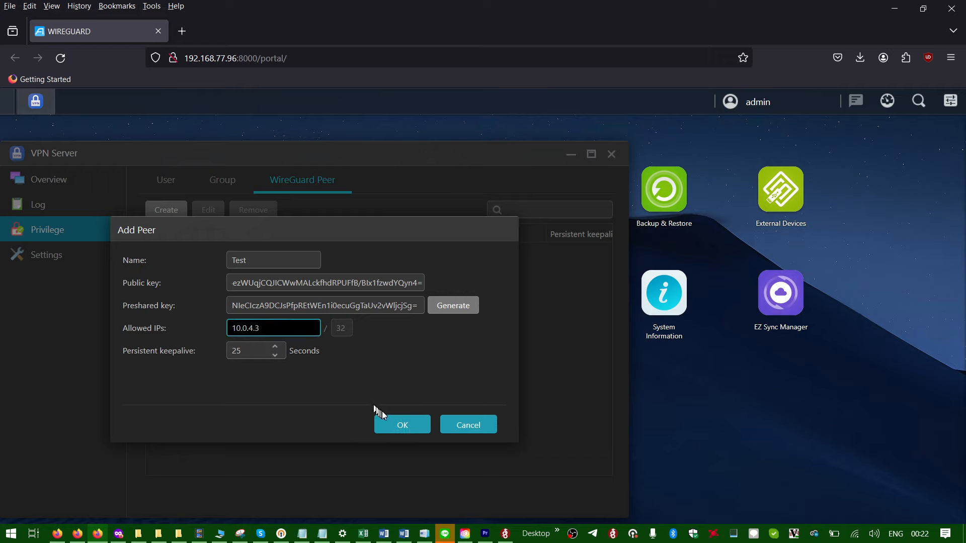
{"action": "left_click", "coordinate": [389, 426]}
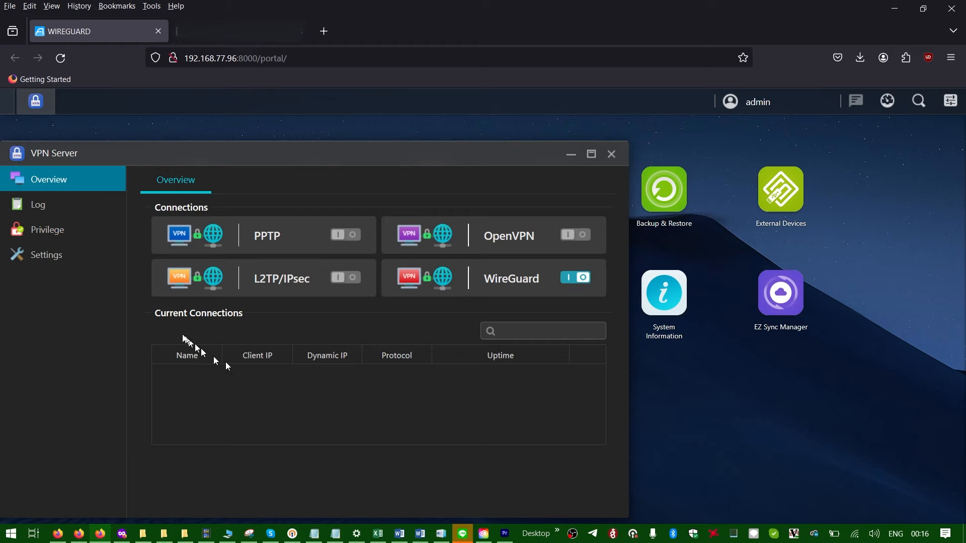
Generate a new key pair in VPN Server's WireGuard settings, apply it, and accept the WireGuard server restart
{"action": "left_click", "coordinate": [94, 258]}
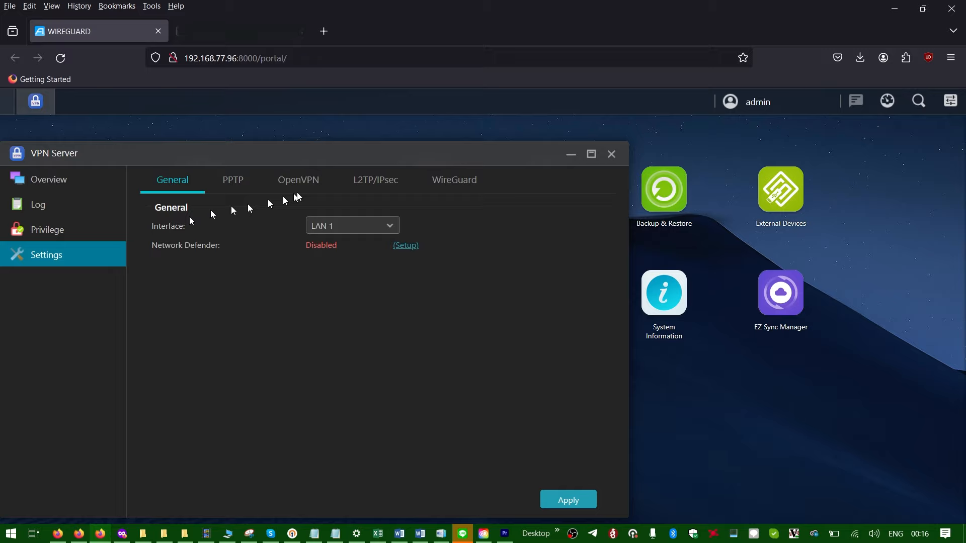
{"action": "left_click", "coordinate": [454, 179]}
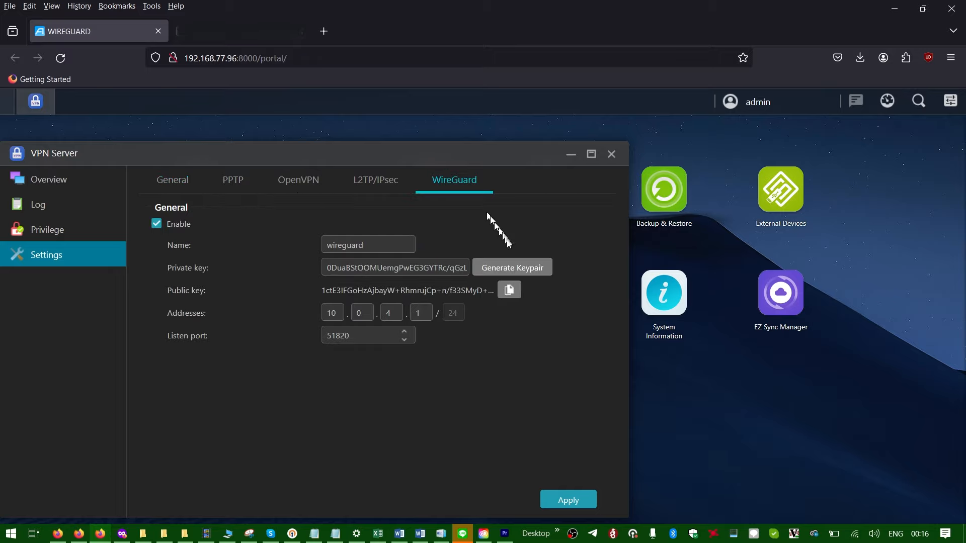
{"action": "left_click", "coordinate": [506, 269]}
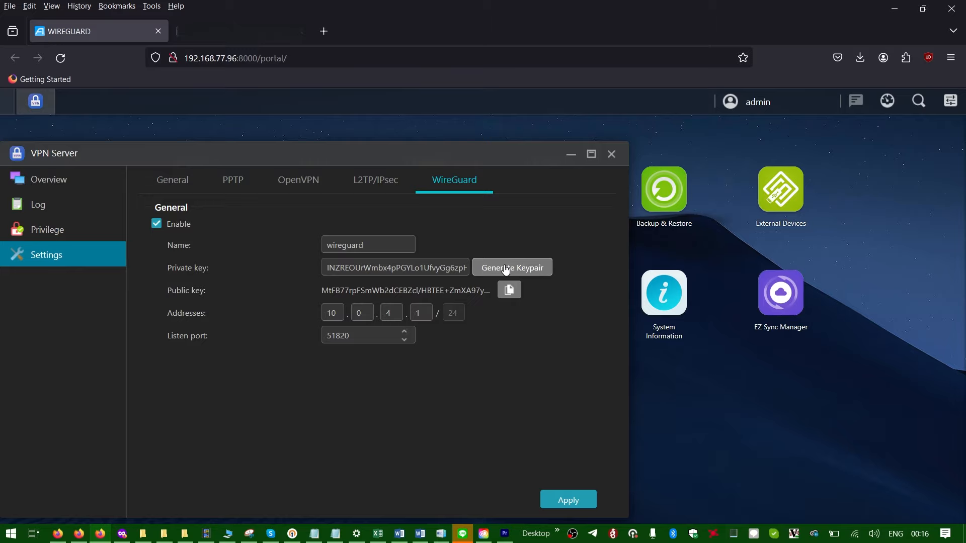
{"action": "left_click", "coordinate": [555, 504]}
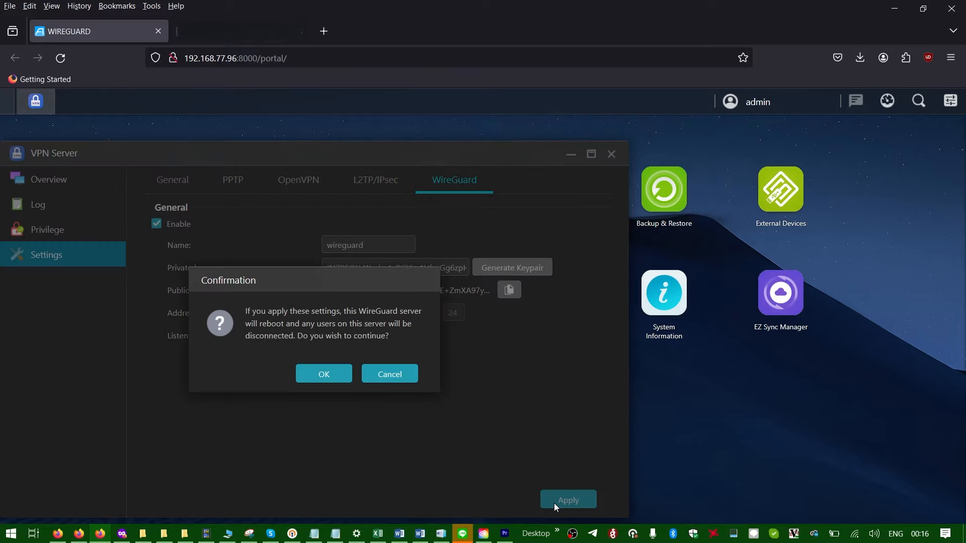
{"action": "left_click", "coordinate": [328, 377]}
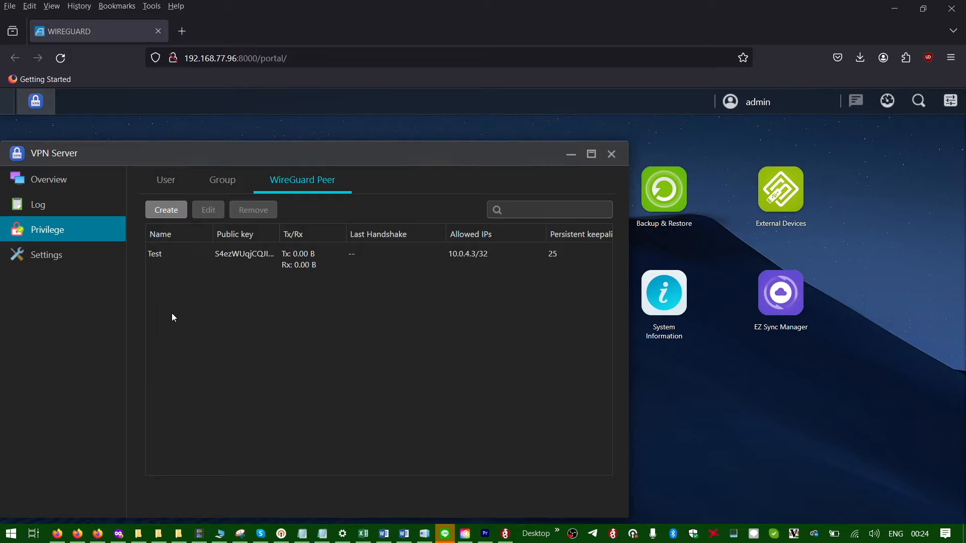
Copy the server's public key from VPN Server's WireGuard settings and switch to the WireGuard client
{"action": "left_click", "coordinate": [101, 262]}
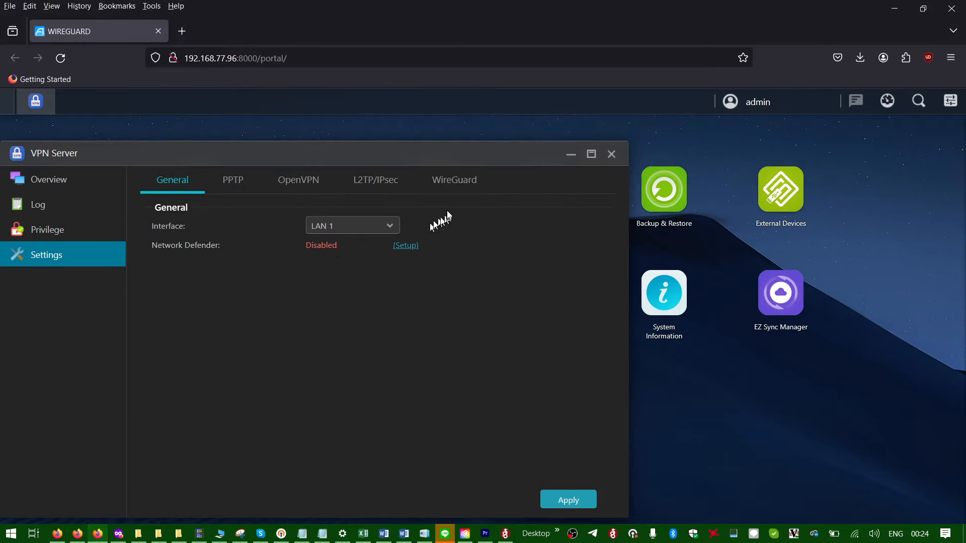
{"action": "left_click", "coordinate": [461, 181]}
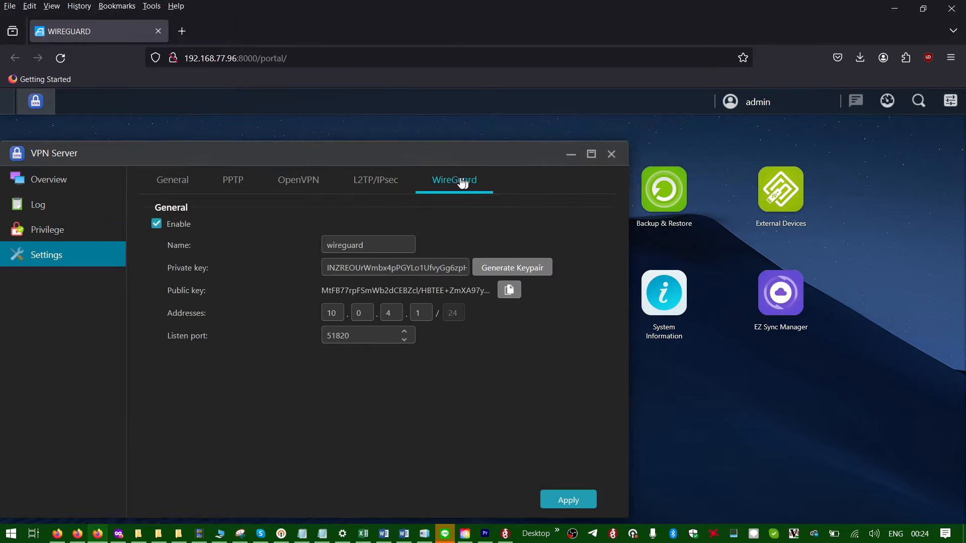
{"action": "left_click", "coordinate": [508, 291]}
{"action": "left_click", "coordinate": [613, 534]}
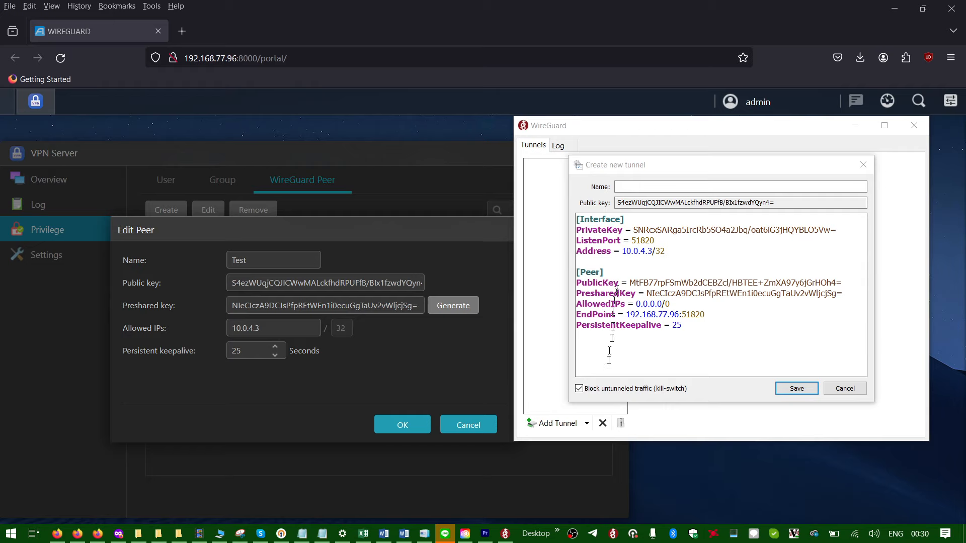
Name the new WireGuard client tunnel Test, save it, and activate it
{"action": "left_click", "coordinate": [639, 192]}
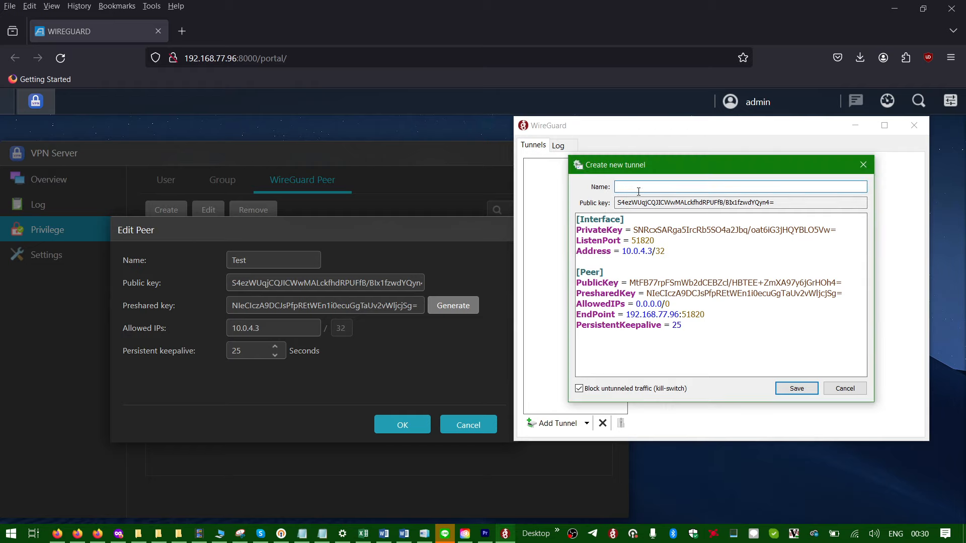
{"action": "type", "text": "Test"}
{"action": "left_click", "coordinate": [784, 391]}
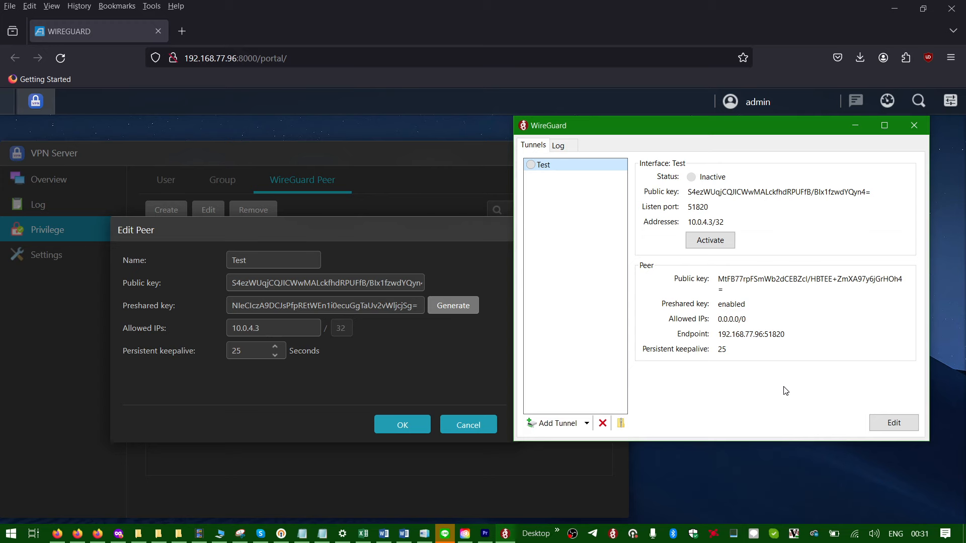
{"action": "left_click", "coordinate": [713, 240]}
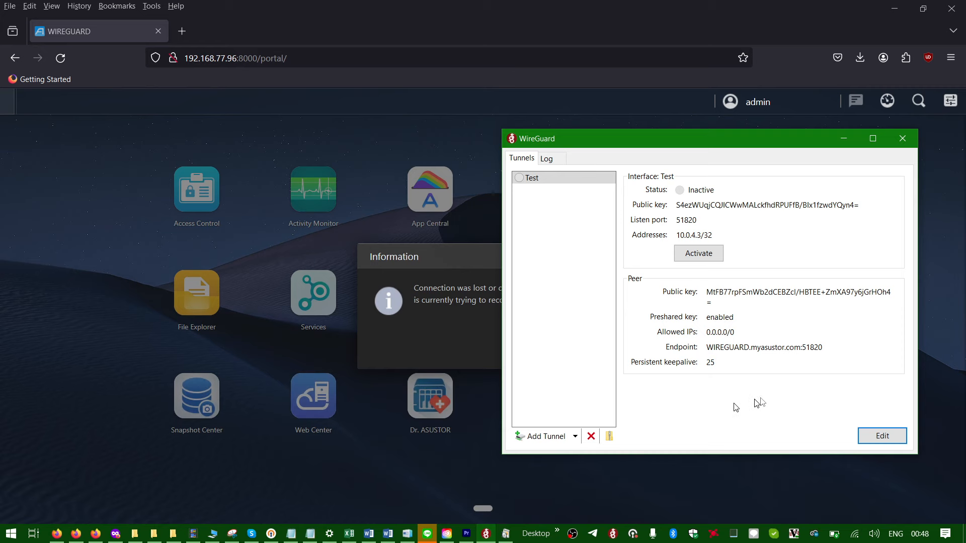
Add the line DNS = 8.8.8.8 below the address in the Test tunnel's Interface section, save the tunnel, and activate it
{"action": "left_click", "coordinate": [883, 436]}
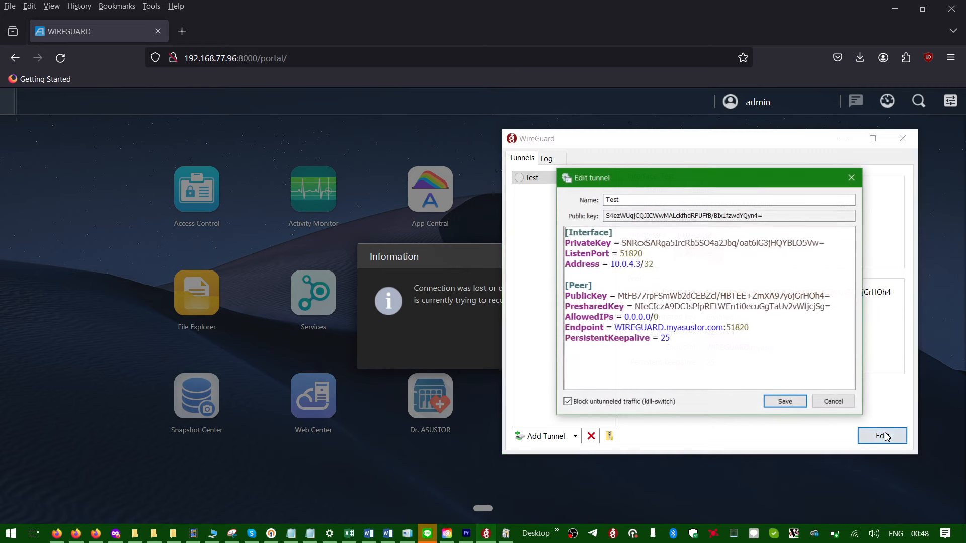
{"action": "left_click", "coordinate": [682, 266]}
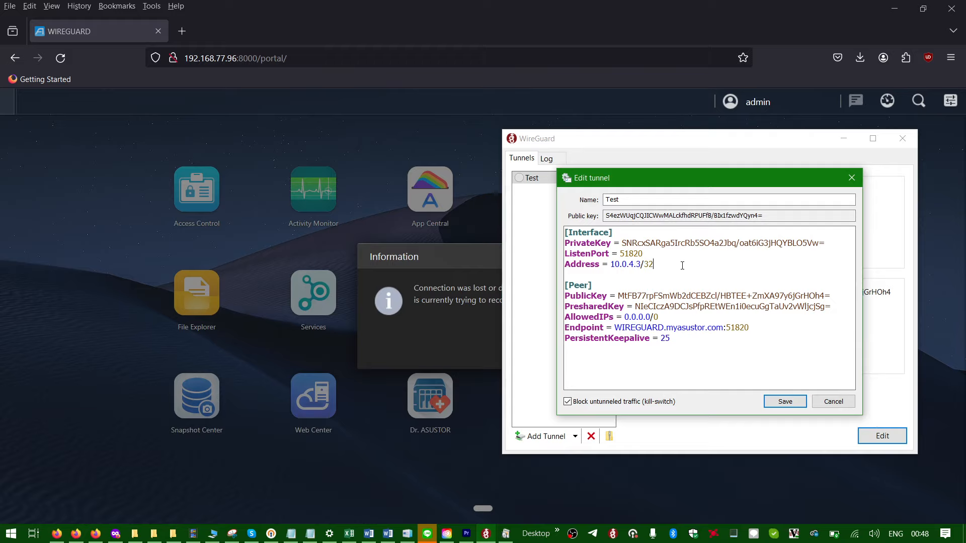
{"action": "key", "text": "Return"}
{"action": "type", "text": "D"}
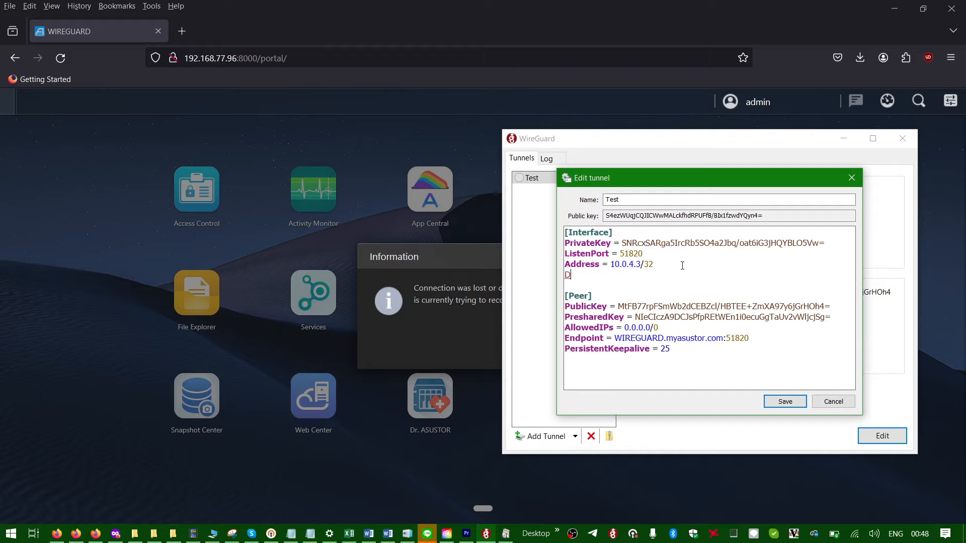
{"action": "type", "text": "NS = 8.8.8."}
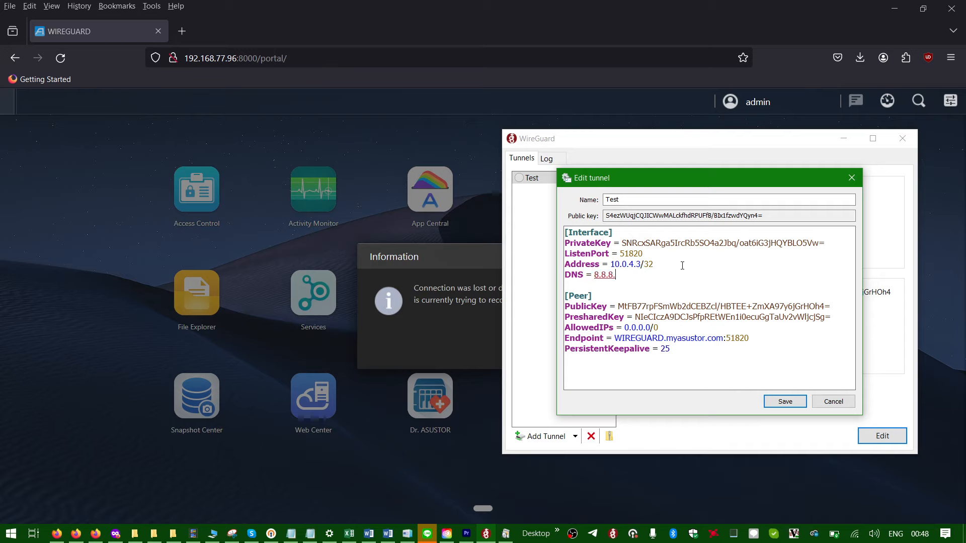
{"action": "type", "text": "8"}
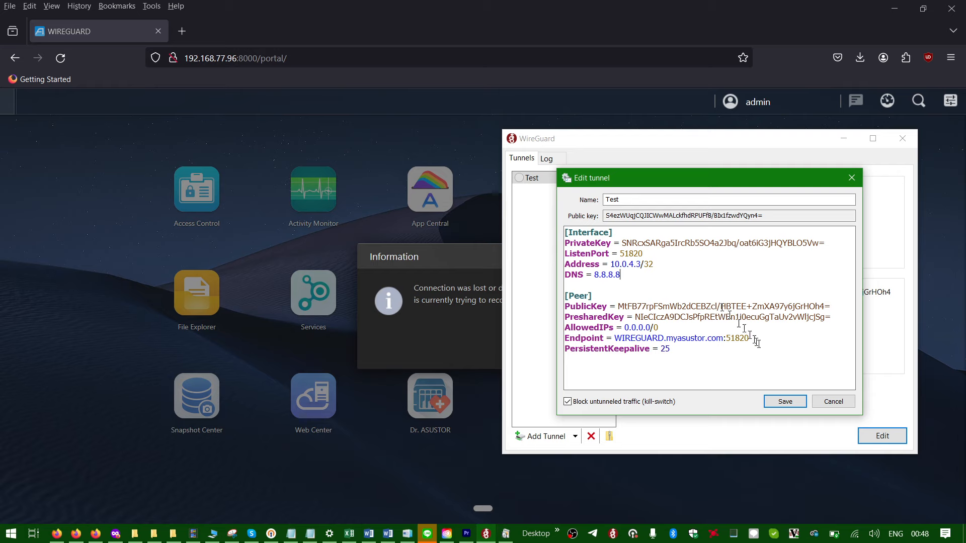
{"action": "left_click", "coordinate": [778, 400]}
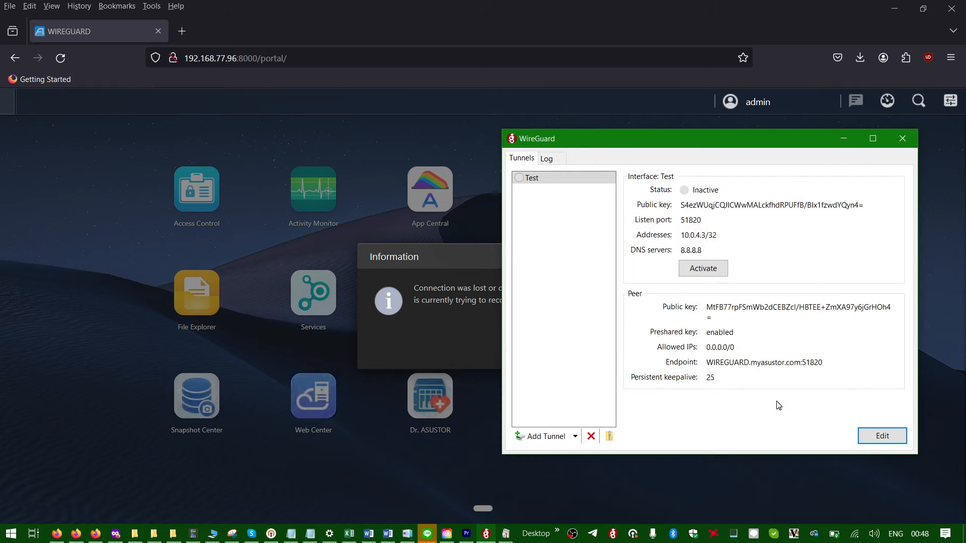
{"action": "left_click", "coordinate": [701, 268]}
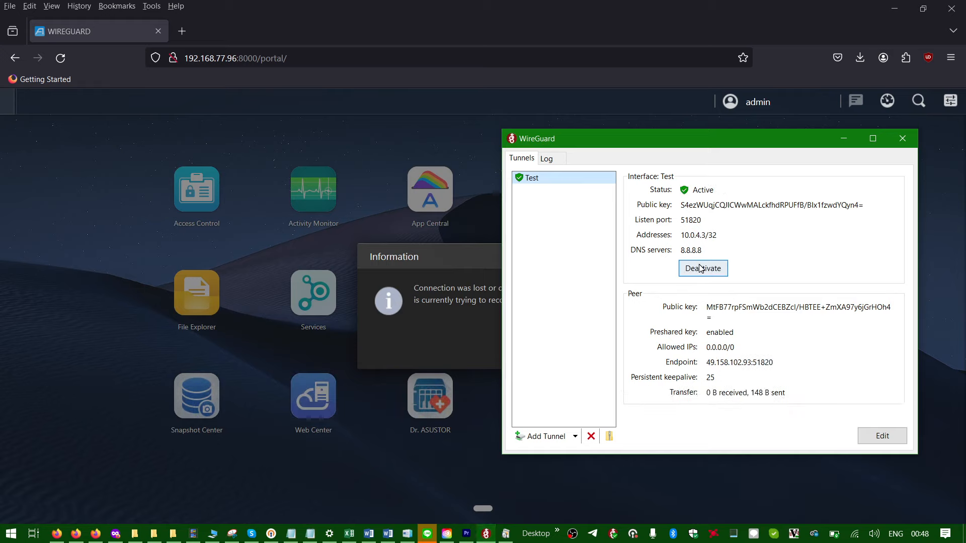